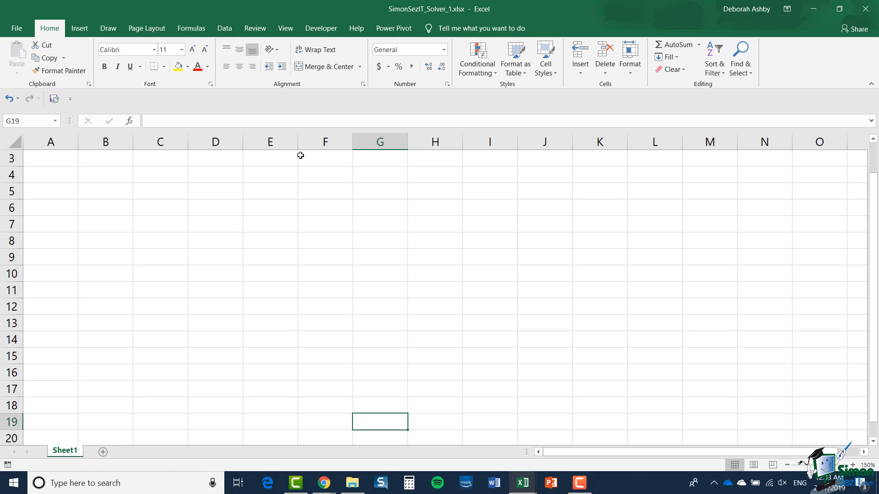
Enable the Solver Add-in in the program's Excel Add-ins options.
{"action": "left_click", "coordinate": [115, 29]}
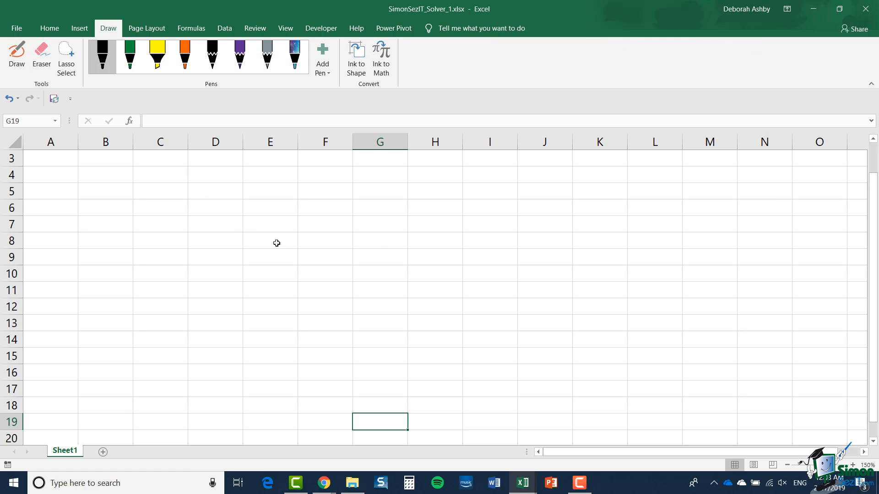
{"action": "left_click", "coordinate": [224, 28]}
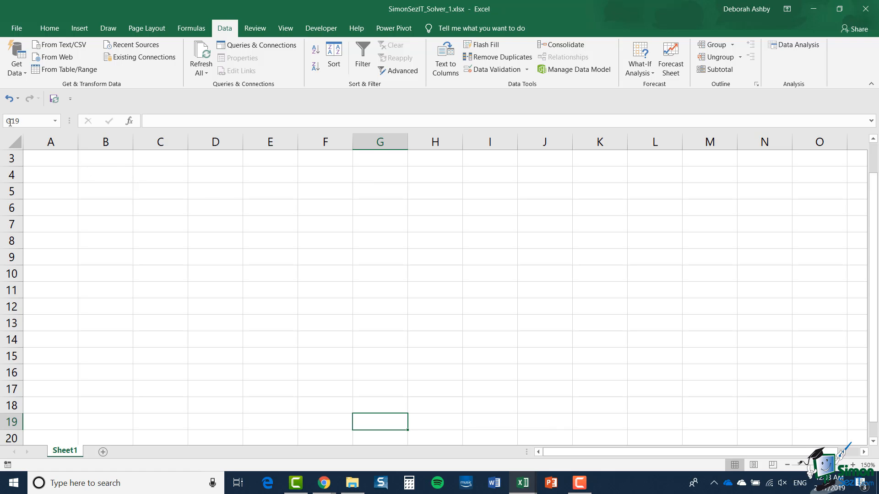
{"action": "left_click", "coordinate": [21, 27]}
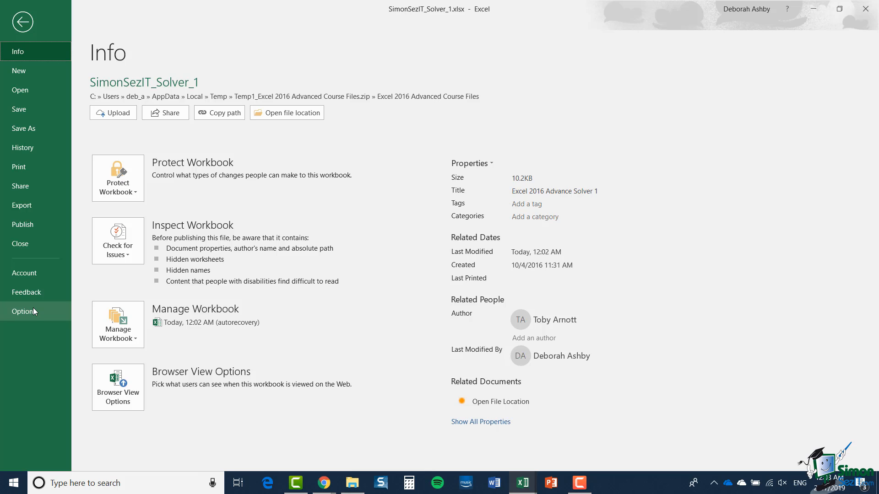
{"action": "left_click", "coordinate": [33, 311]}
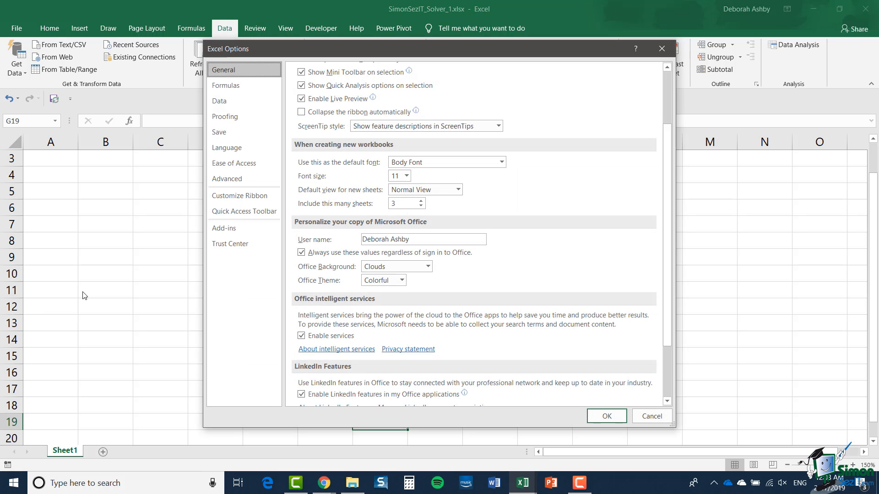
{"action": "left_click", "coordinate": [222, 233]}
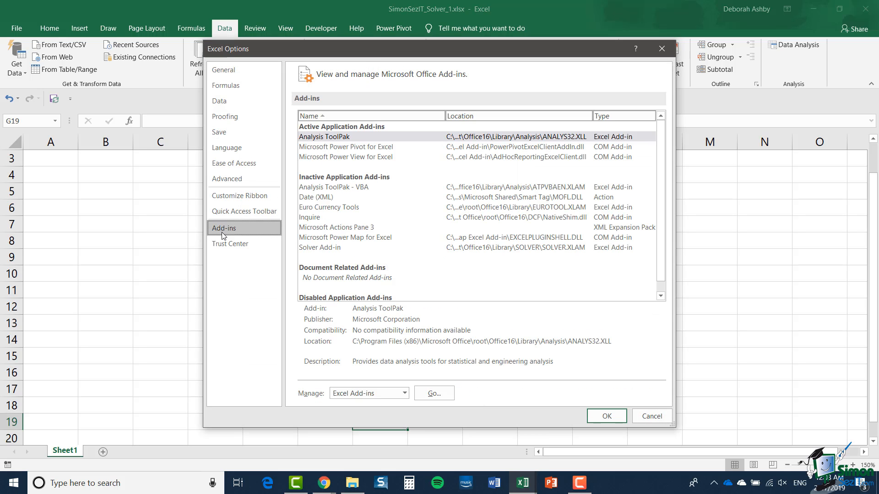
{"action": "left_click", "coordinate": [433, 394]}
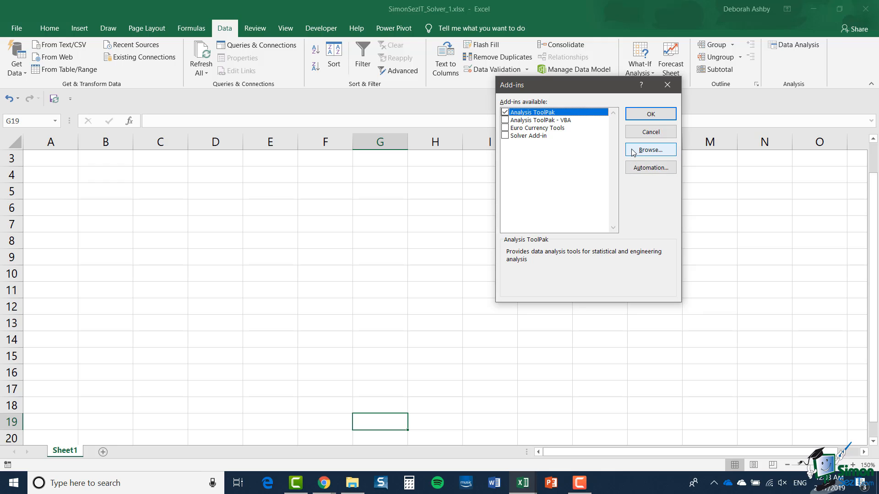
{"action": "left_click", "coordinate": [505, 136]}
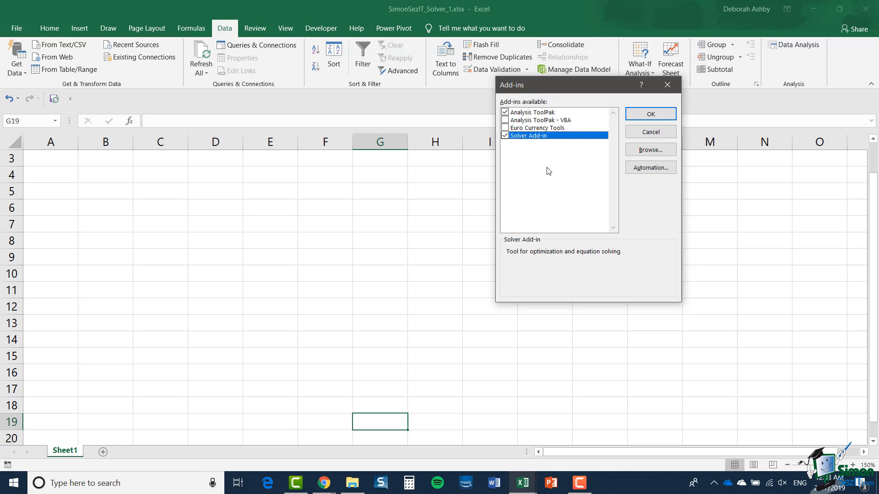
{"action": "left_click", "coordinate": [647, 117]}
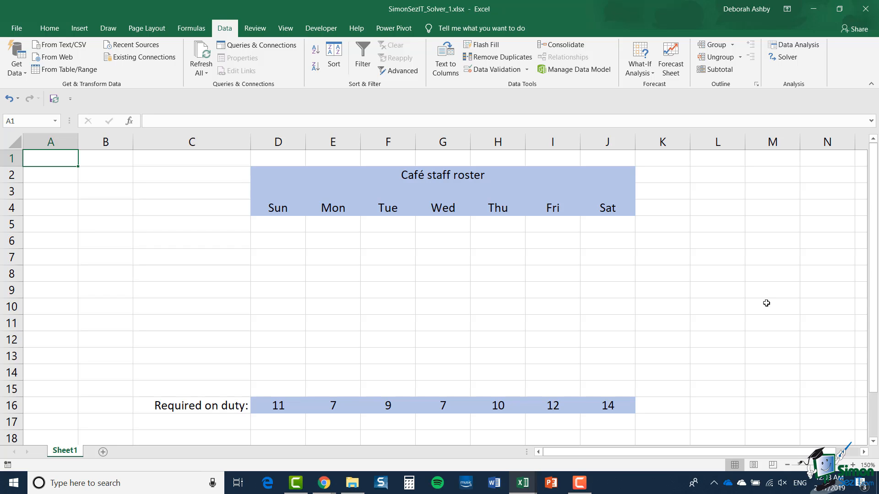
Enter the row label "Sunday person" in cell C5 of the café staff roster.
{"action": "left_click", "coordinate": [195, 227]}
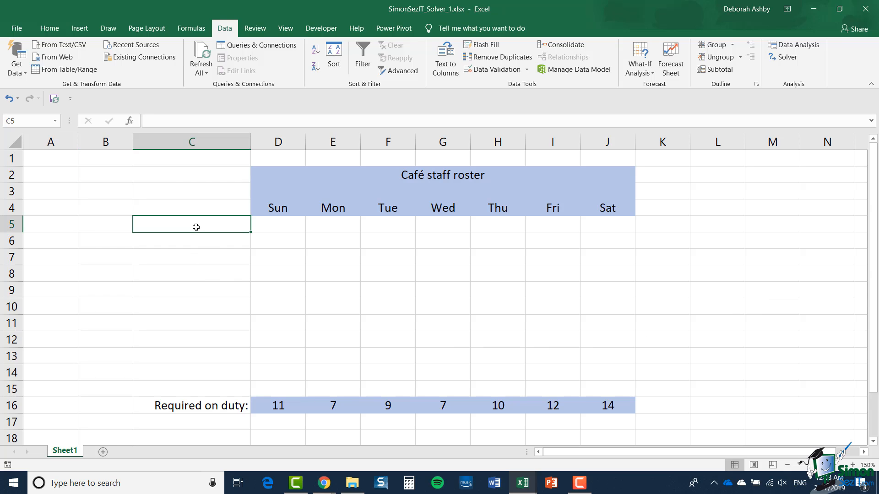
{"action": "type", "text": "Sunday"}
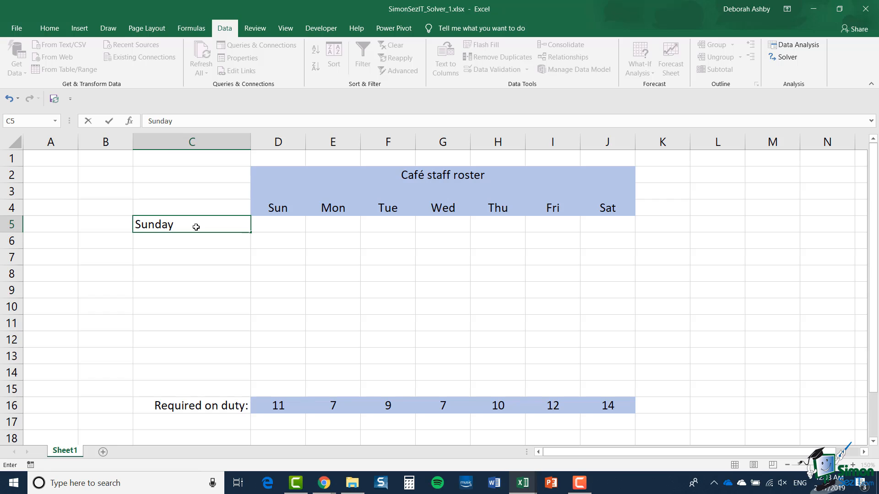
{"action": "type", "text": " person"}
{"action": "left_click", "coordinate": [215, 243]}
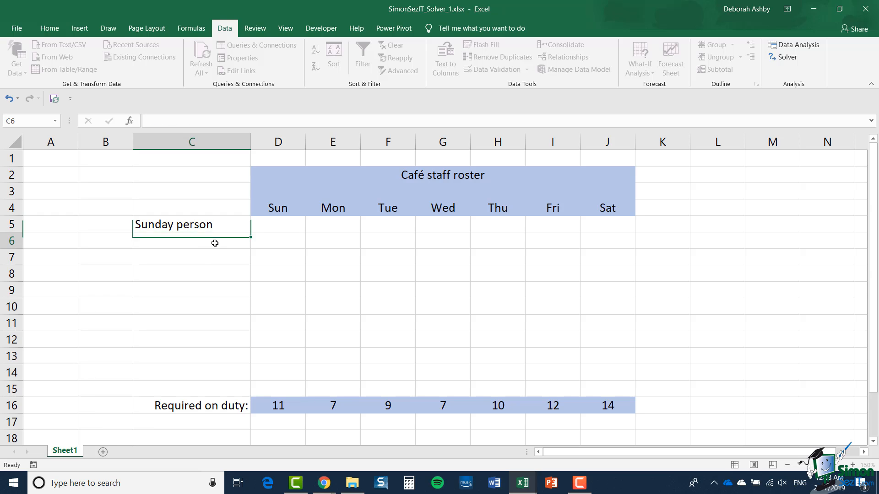
Enter 1 in each Sunday person cell from Sun to Thu, D5 through H5.
{"action": "left_click", "coordinate": [275, 229]}
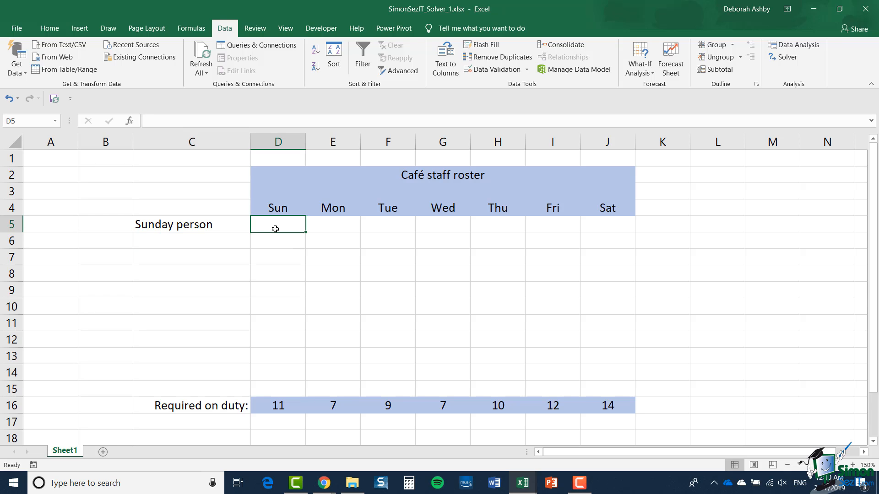
{"action": "type", "text": "1"}
{"action": "key", "text": "Tab"}
{"action": "type", "text": "1"}
{"action": "key", "text": "Tab"}
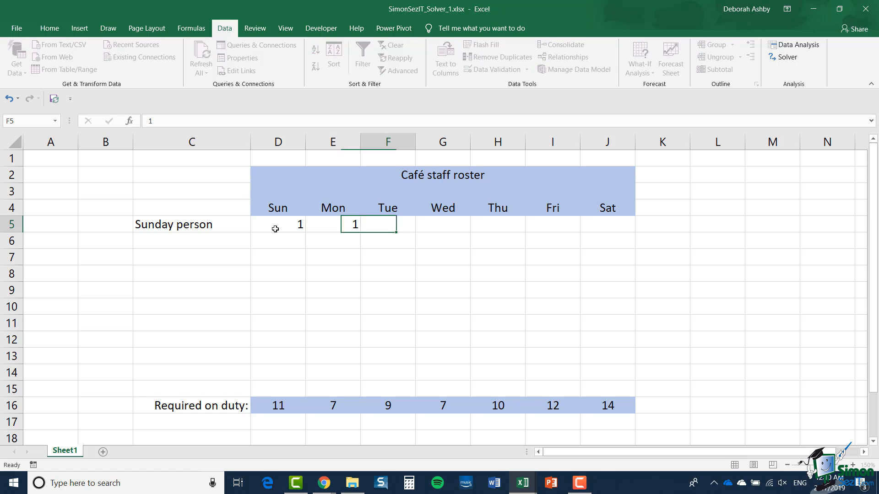
{"action": "type", "text": "1"}
{"action": "key", "text": "Tab"}
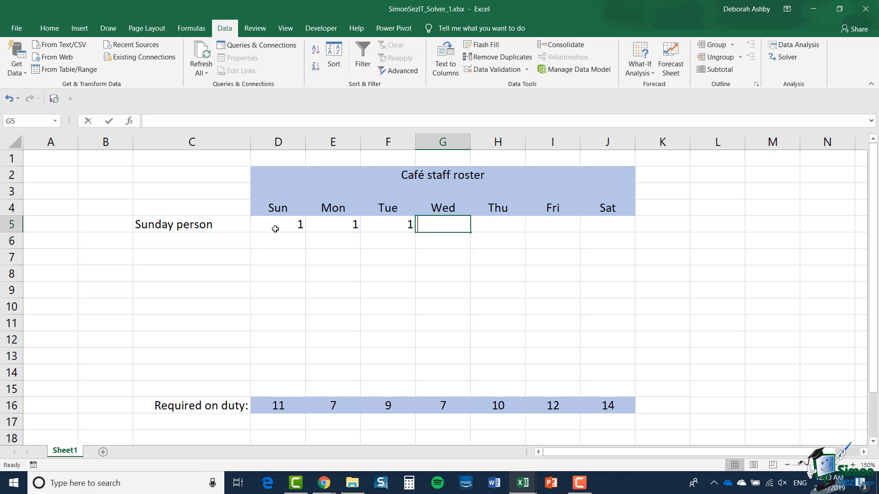
{"action": "type", "text": "1"}
{"action": "key", "text": "Tab"}
{"action": "type", "text": "1"}
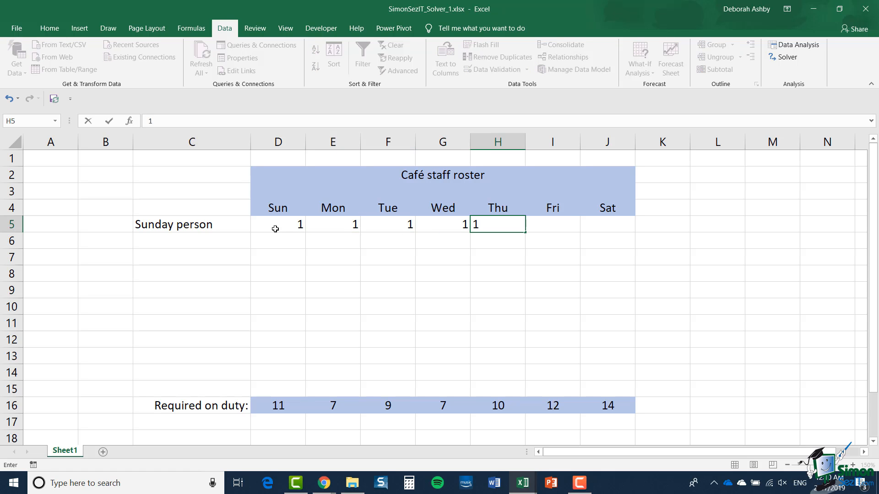
{"action": "key", "text": "Tab"}
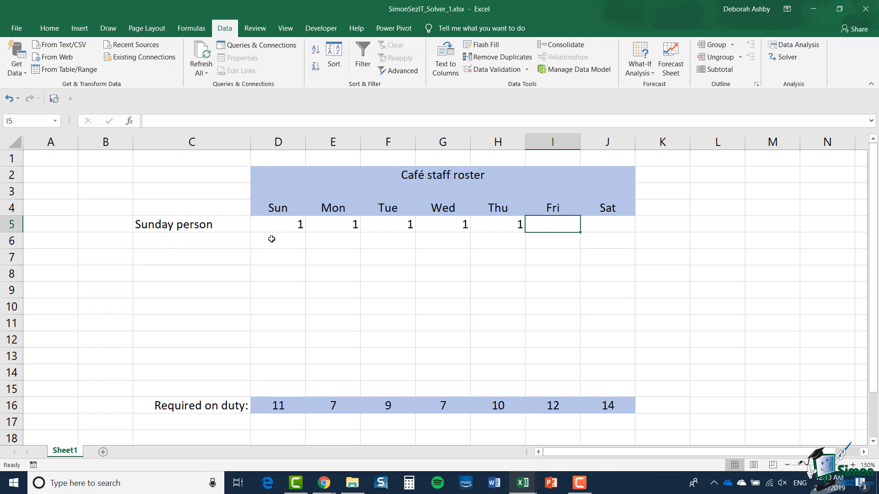
Enter 2 in cell B5 as the number of Sunday person staff.
{"action": "left_click", "coordinate": [96, 226]}
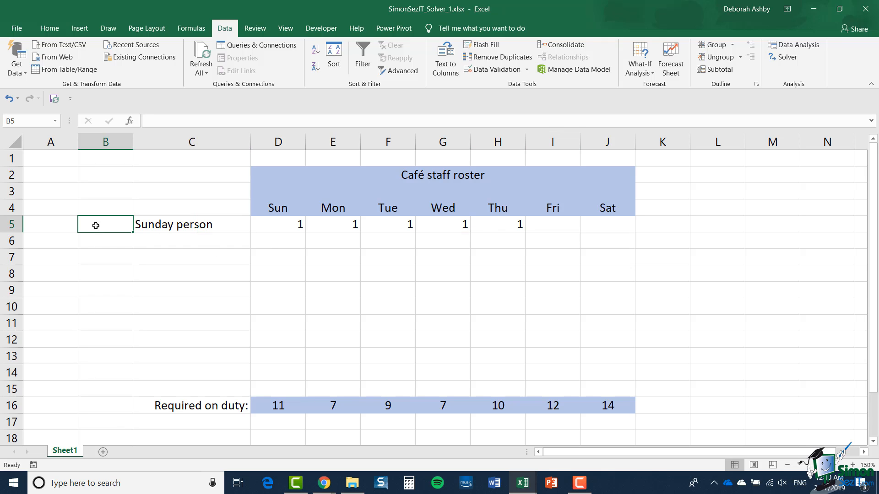
{"action": "type", "text": "2"}
{"action": "left_click", "coordinate": [172, 229]}
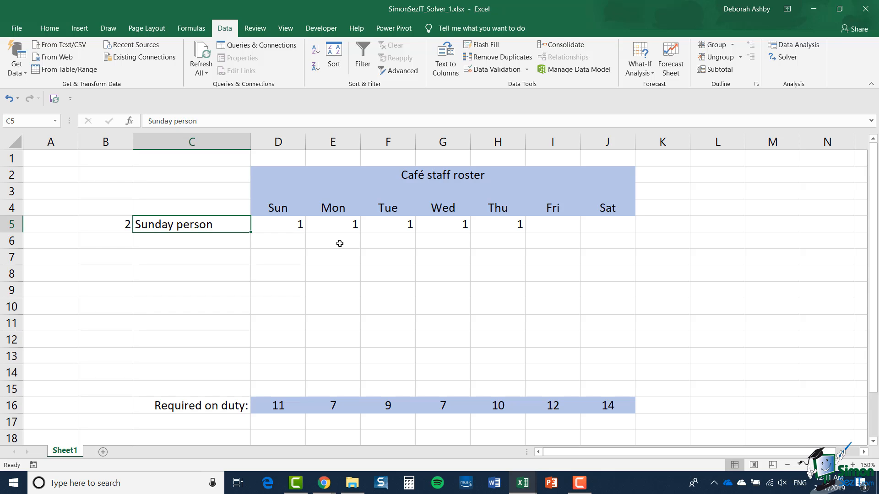
{"action": "left_click", "coordinate": [116, 227]}
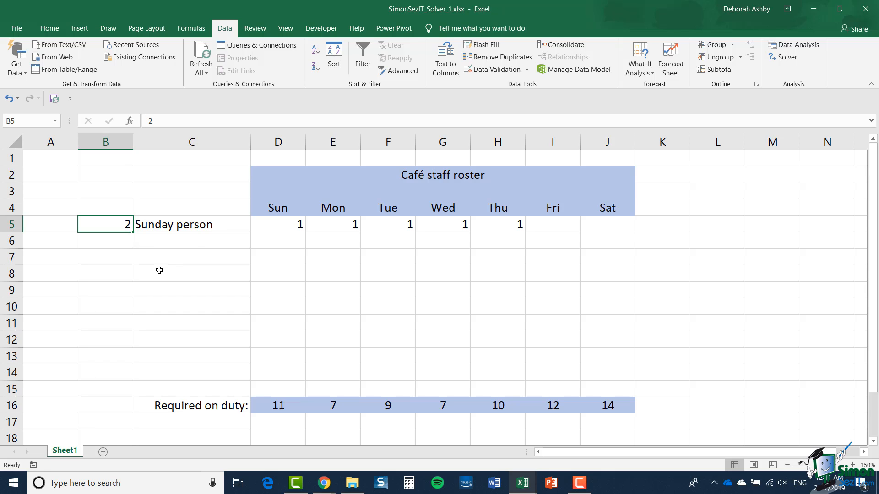
Replace the Sunday value in D5 with the absolute reference formula =$B$5.
{"action": "left_click", "coordinate": [272, 230]}
{"action": "type", "text": "="}
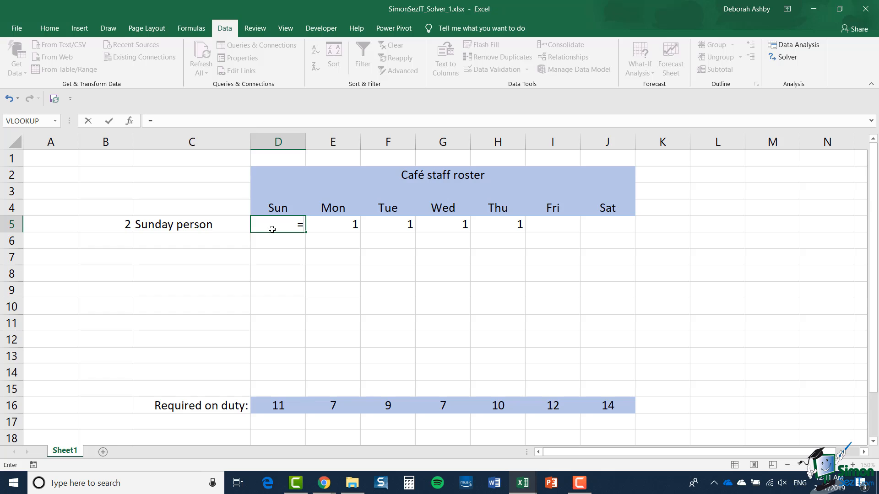
{"action": "left_click", "coordinate": [116, 224]}
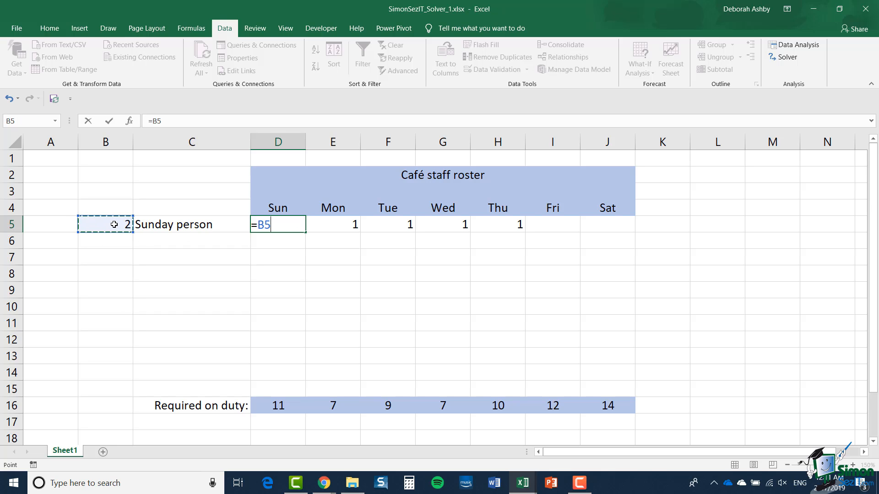
{"action": "key", "text": "F4"}
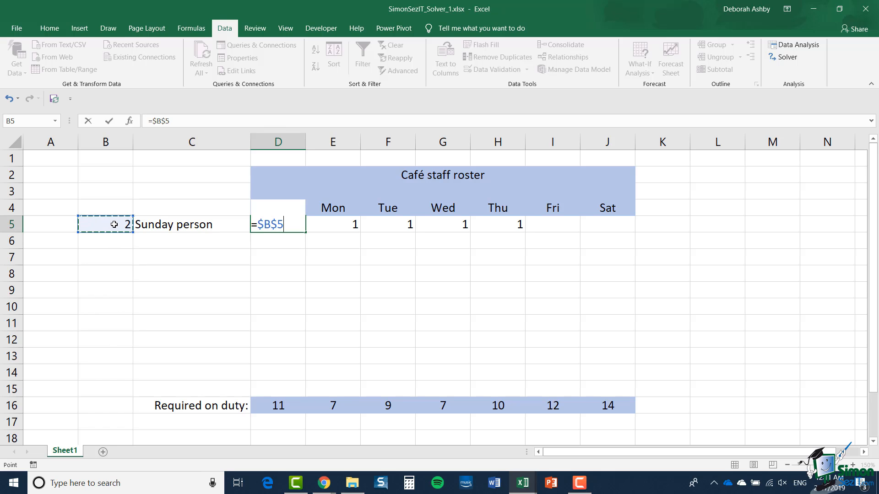
{"action": "key", "text": "Return"}
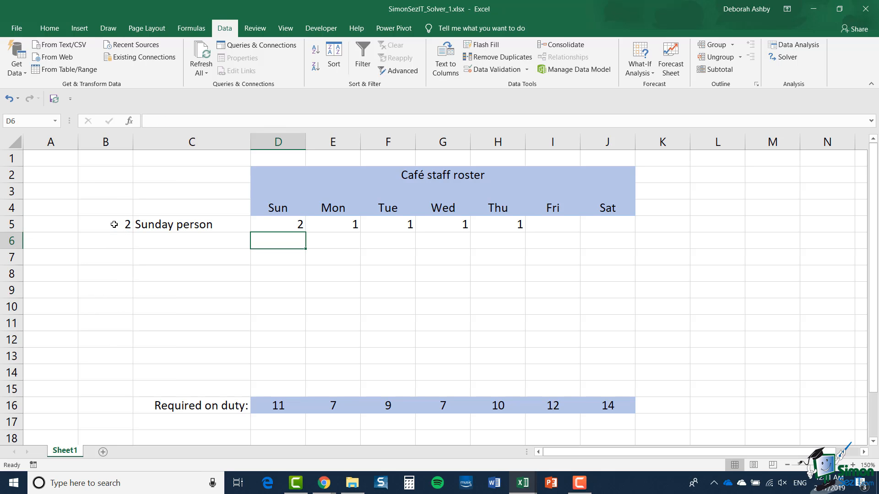
Fill the D5 formula across to H5 and centre the values in D5:H5 horizontally.
{"action": "left_click", "coordinate": [265, 226]}
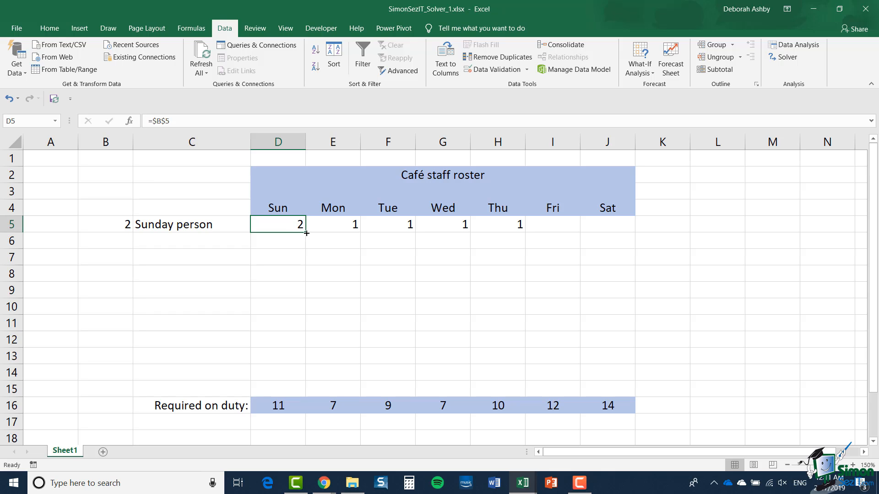
{"action": "left_click_drag", "start_coordinate": [306, 233], "coordinate": [519, 238]}
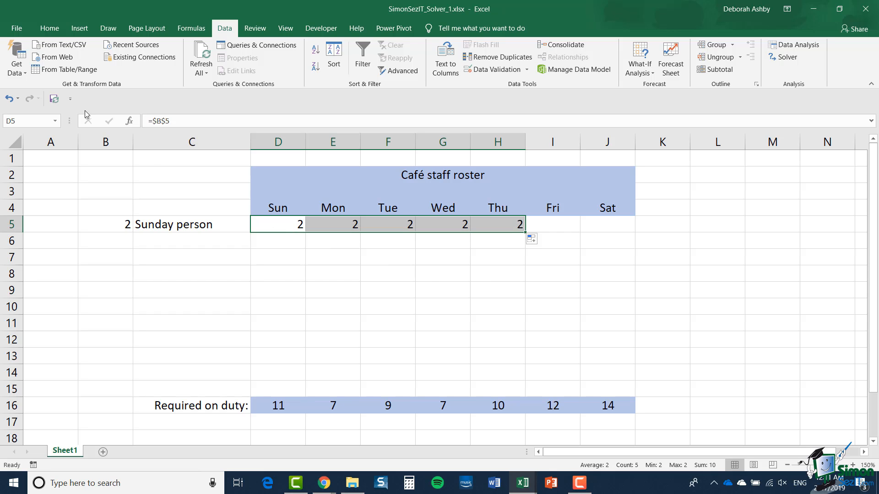
{"action": "left_click", "coordinate": [50, 29]}
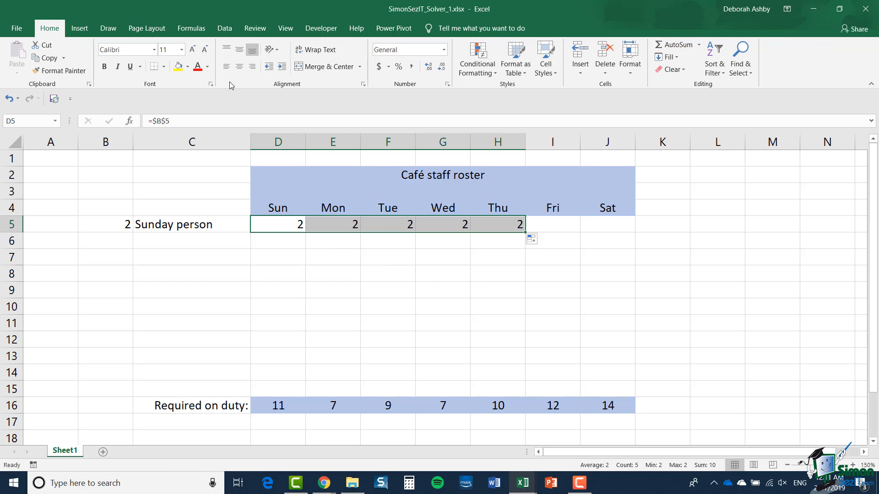
{"action": "left_click", "coordinate": [239, 66]}
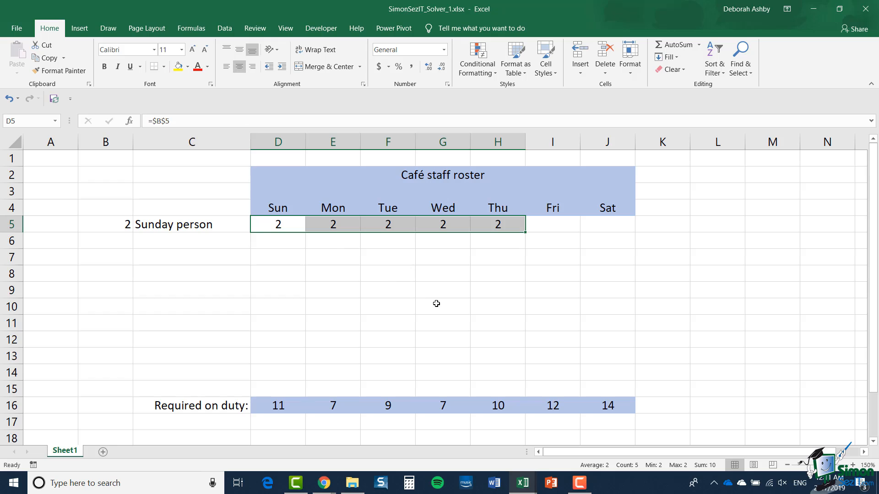
{"action": "left_click", "coordinate": [578, 276]}
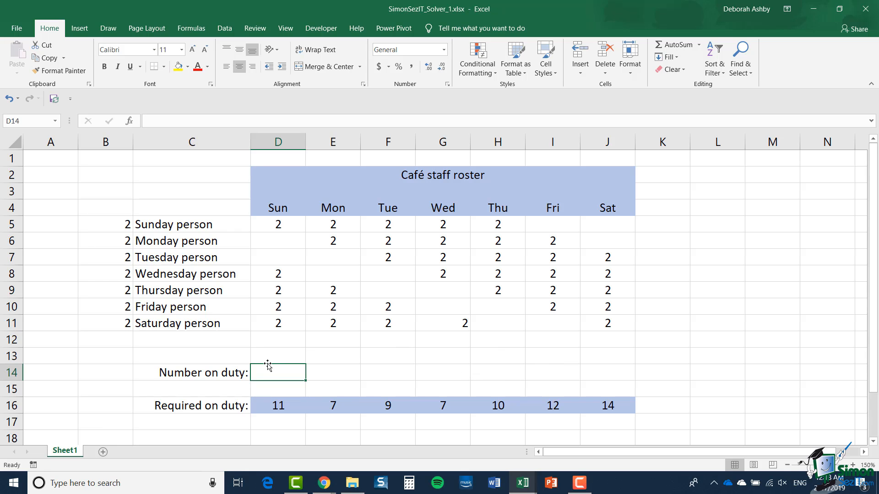
Enter the formula =SUM(D5:D11) in D14 to total the number on duty on Sunday.
{"action": "type", "text": "="}
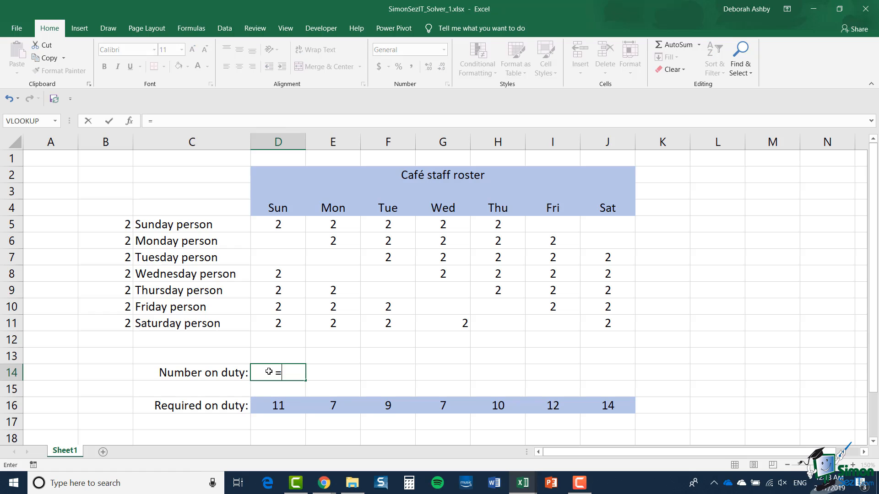
{"action": "type", "text": "SUM"}
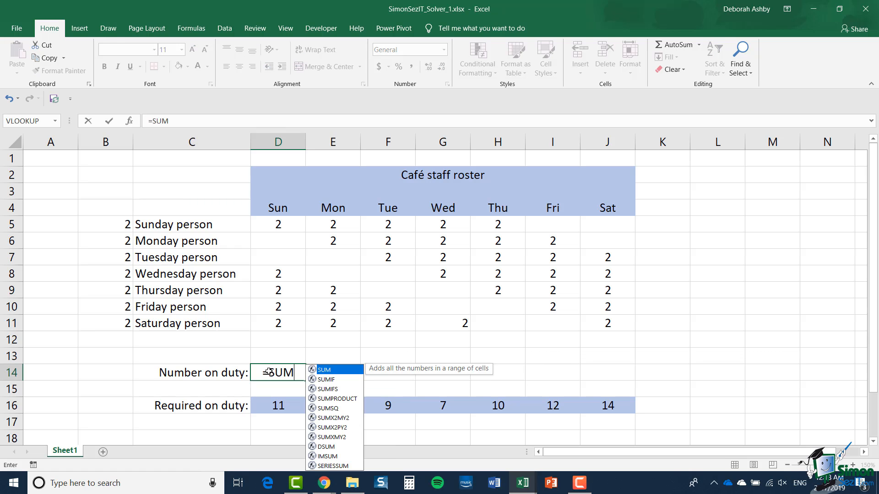
{"action": "type", "text": "("}
{"action": "left_click_drag", "start_coordinate": [278, 224], "coordinate": [280, 323]}
{"action": "type", "text": ")"}
{"action": "key", "text": "Return"}
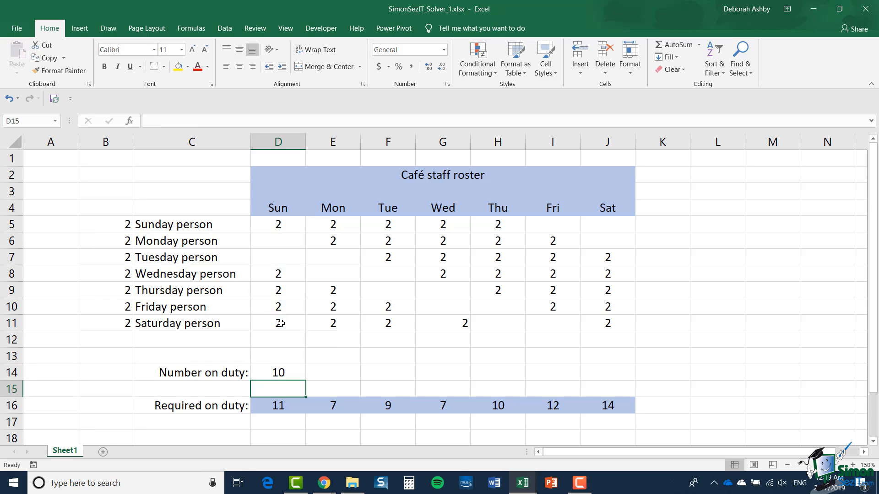
Fill the number-on-duty formula from D14 across to Saturday in J14.
{"action": "left_click", "coordinate": [283, 375]}
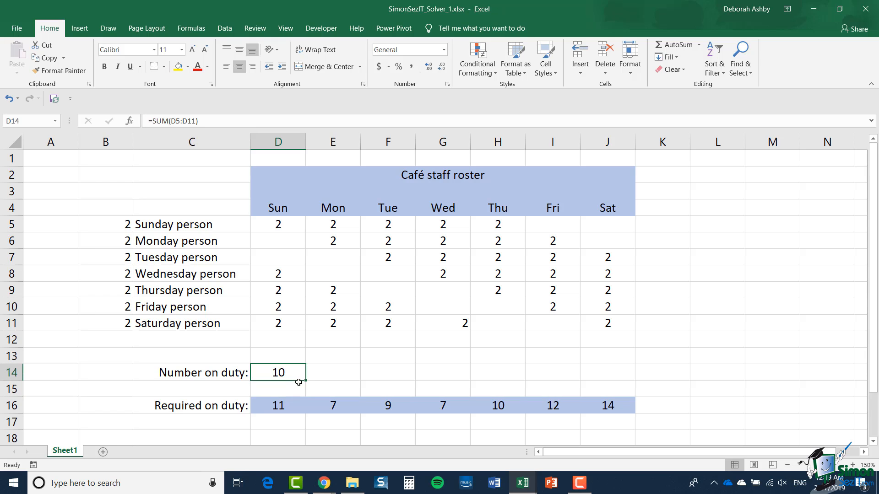
{"action": "left_click_drag", "start_coordinate": [305, 381], "coordinate": [634, 383]}
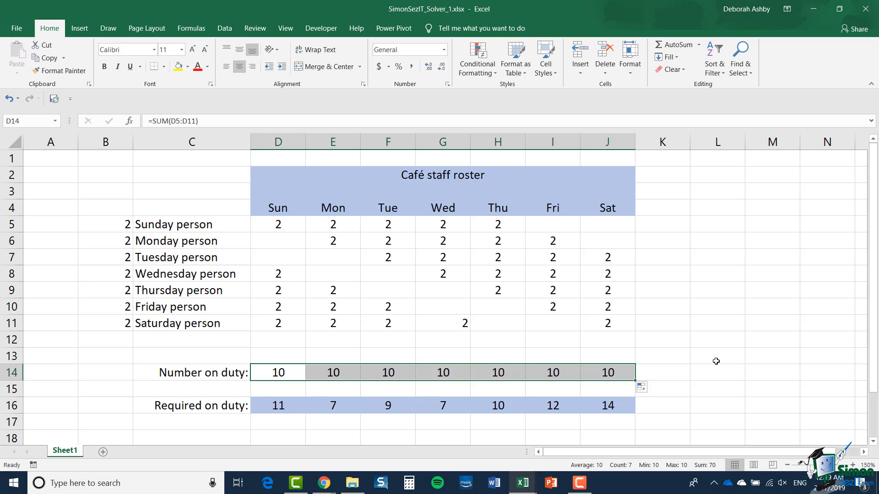
{"action": "left_click", "coordinate": [698, 359]}
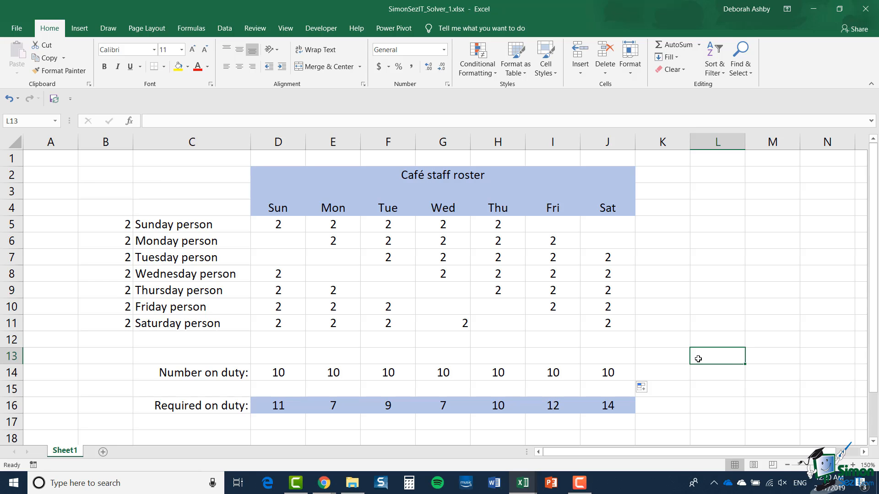
Enter the formula =SUM(B5:B11) in B12 to total the staff across all seven start-day rows.
{"action": "left_click", "coordinate": [106, 340]}
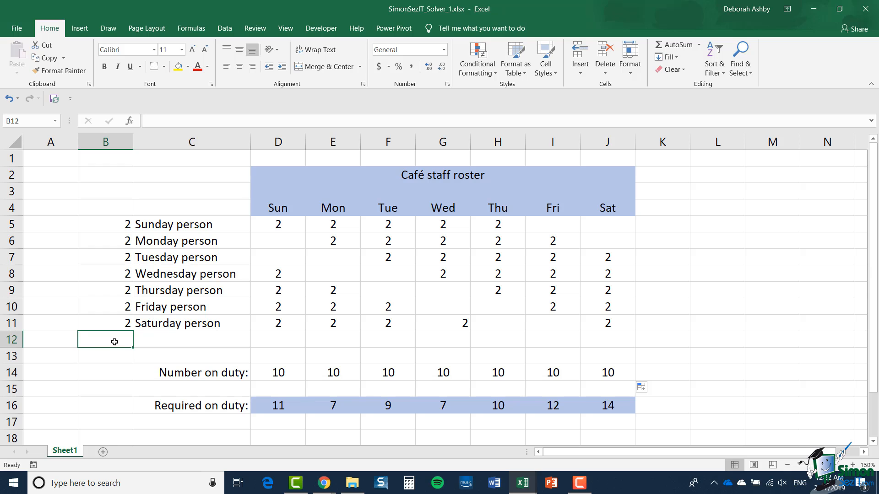
{"action": "type", "text": "="}
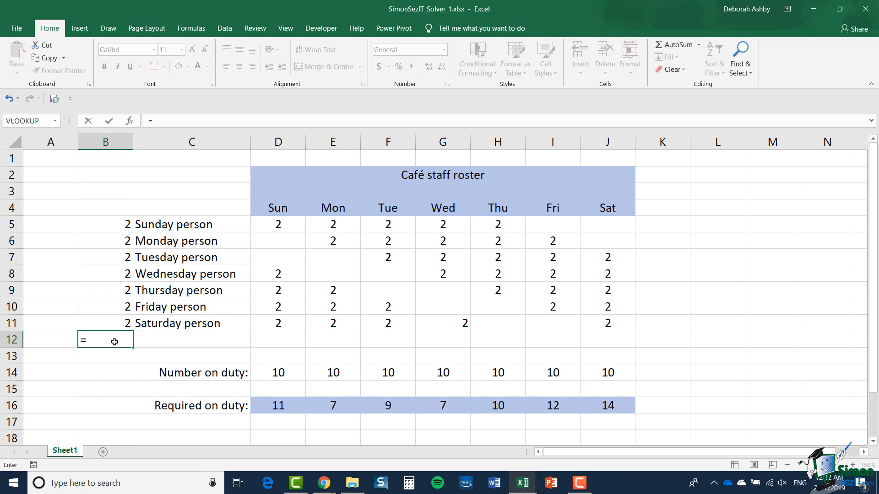
{"action": "type", "text": "SUM("}
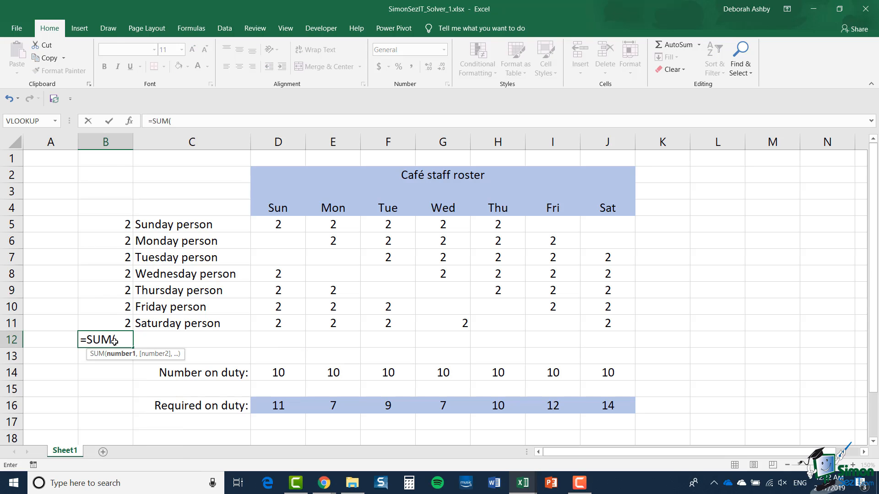
{"action": "left_click_drag", "start_coordinate": [115, 224], "coordinate": [114, 321]}
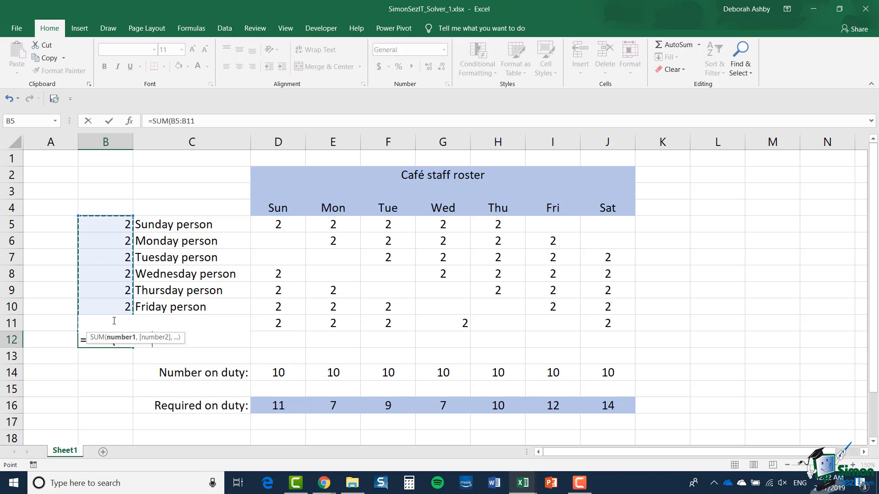
{"action": "type", "text": ")"}
{"action": "key", "text": "Return"}
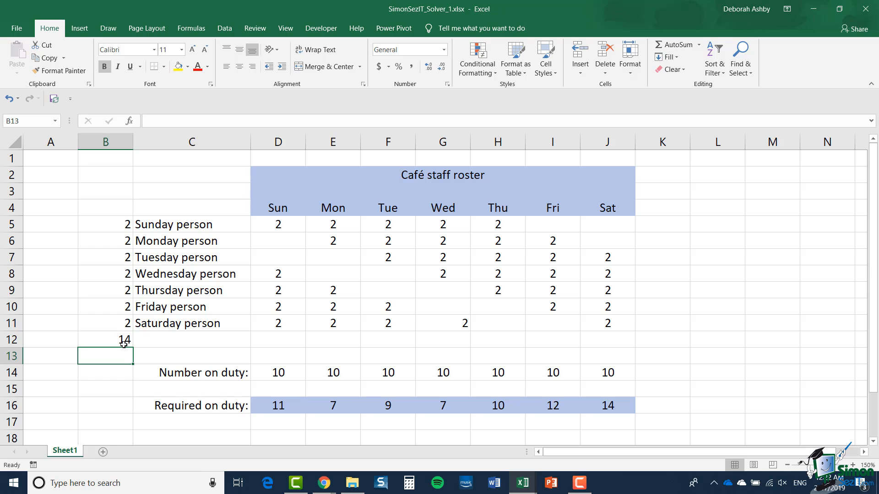
Start Solver and set its objective to $B$12 and its changing variable cells to $B$5:$B$11.
{"action": "left_click", "coordinate": [225, 29]}
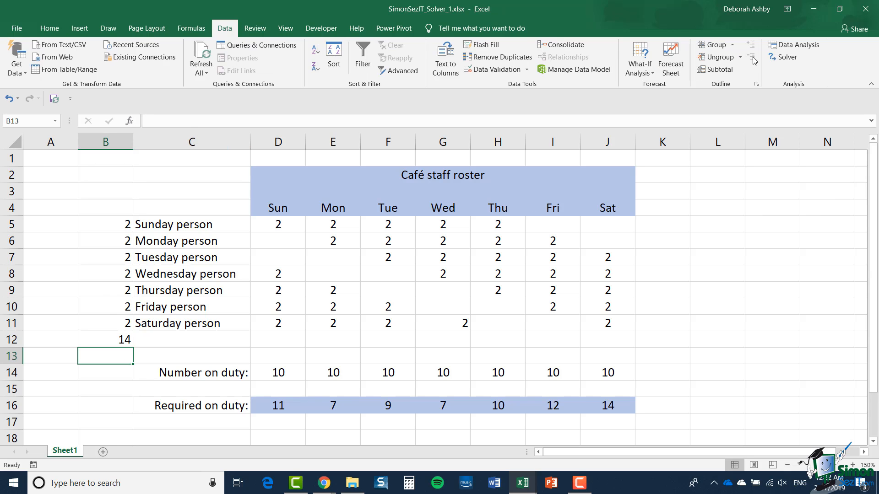
{"action": "left_click", "coordinate": [783, 57]}
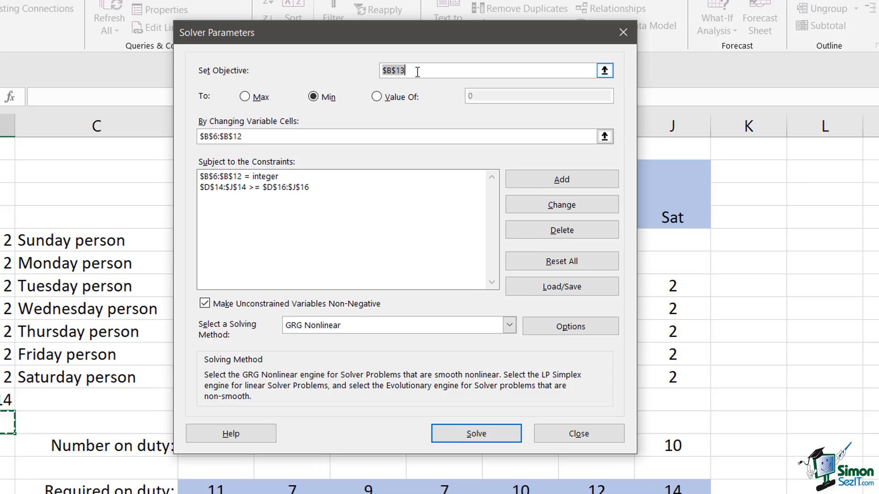
{"action": "type", "text": "$B$12"}
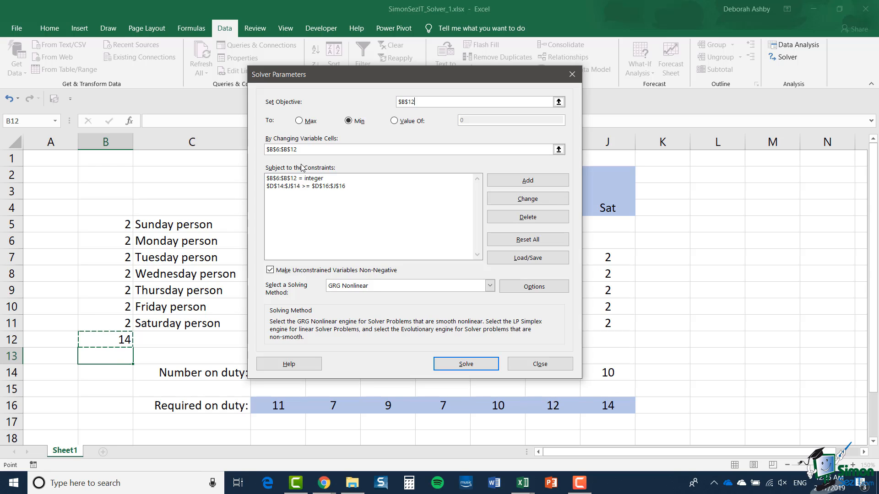
{"action": "left_click", "coordinate": [320, 150]}
{"action": "left_click_drag", "start_coordinate": [112, 225], "coordinate": [109, 328]}
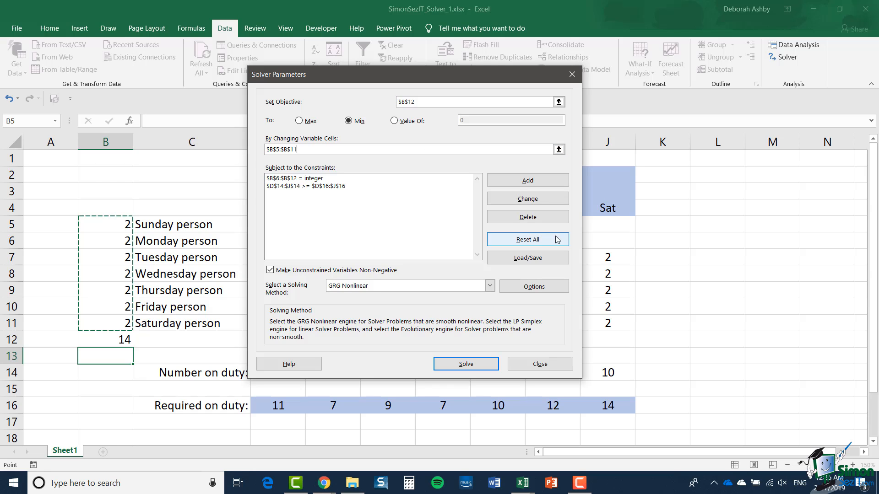
Delete both existing Solver constraints, the one on $D$14:$J$14 and the integer one on $B$6:$B$12.
{"action": "left_click", "coordinate": [327, 186]}
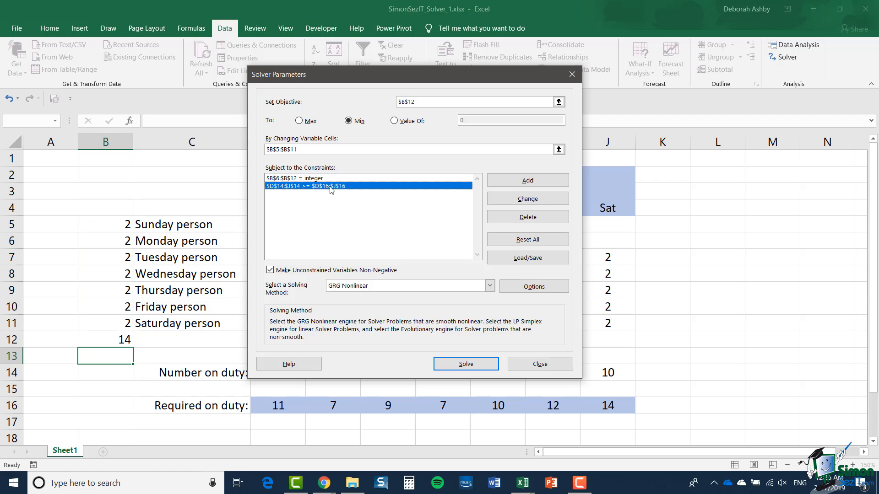
{"action": "left_click", "coordinate": [522, 218]}
{"action": "left_click", "coordinate": [281, 180]}
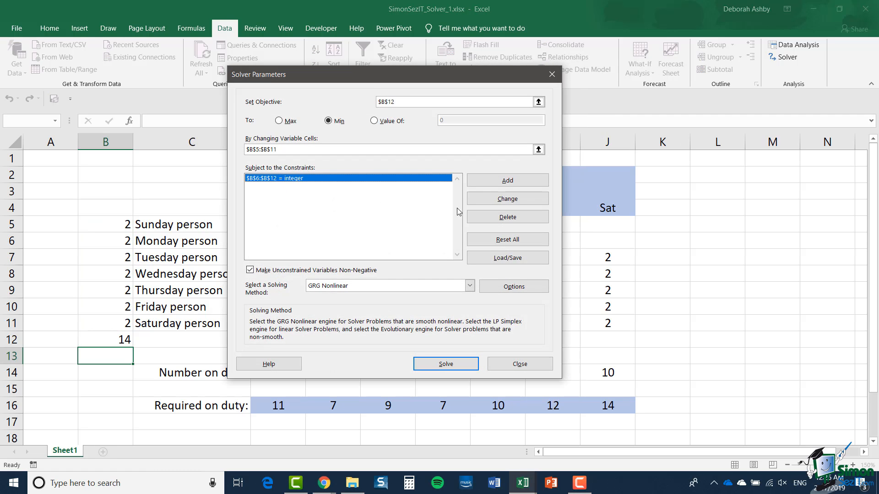
{"action": "left_click", "coordinate": [499, 217]}
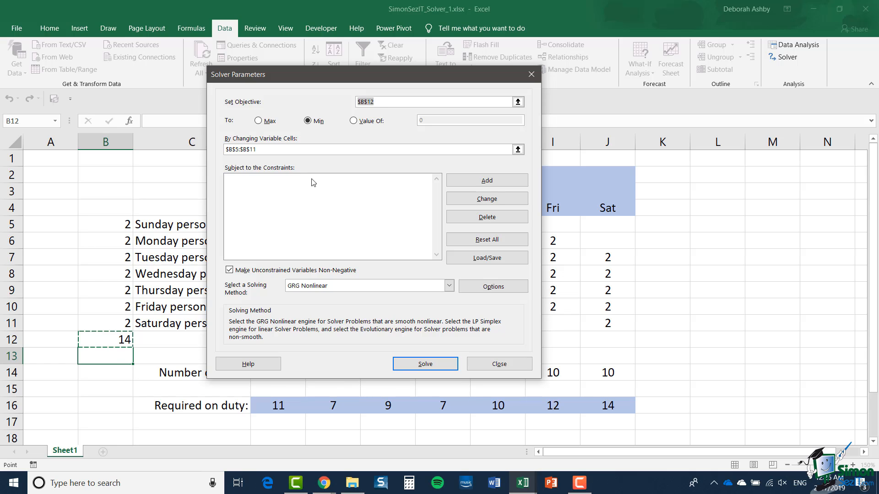
Add a Solver constraint requiring the number on duty $D$14:$J$14 to be >= the required staff in $D$16:$J$16.
{"action": "left_click", "coordinate": [495, 181]}
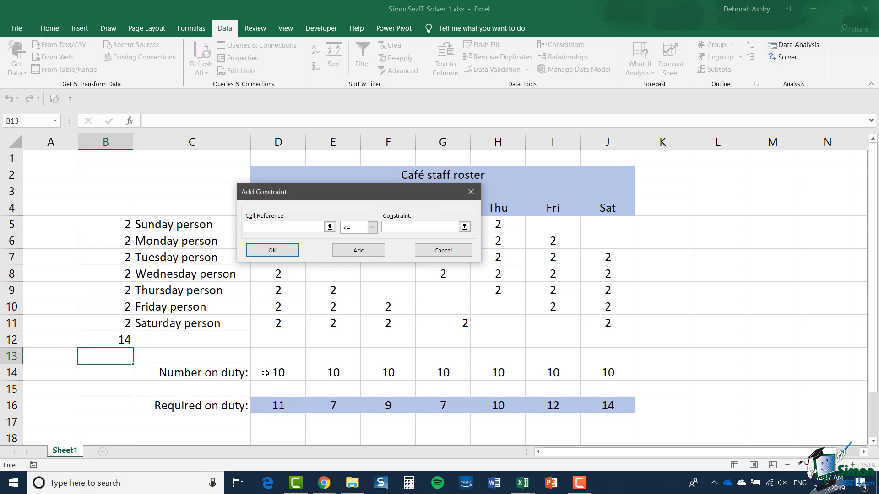
{"action": "left_click_drag", "start_coordinate": [265, 373], "coordinate": [607, 372]}
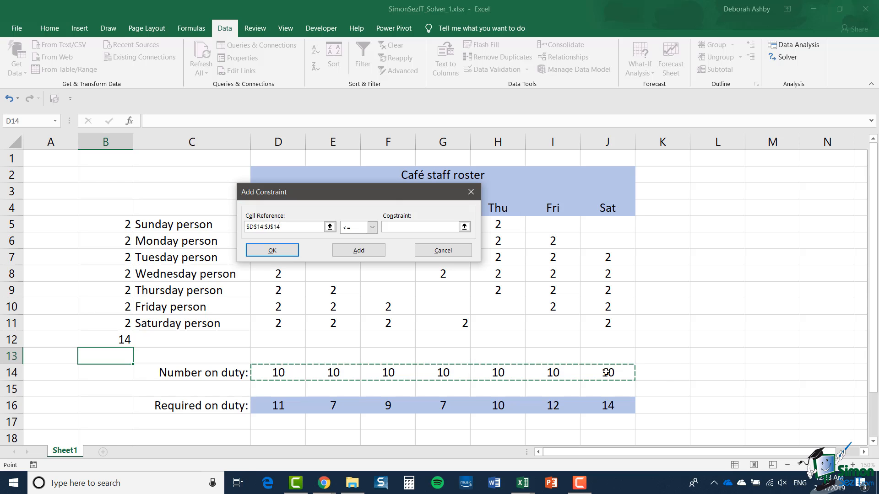
{"action": "left_click", "coordinate": [376, 229]}
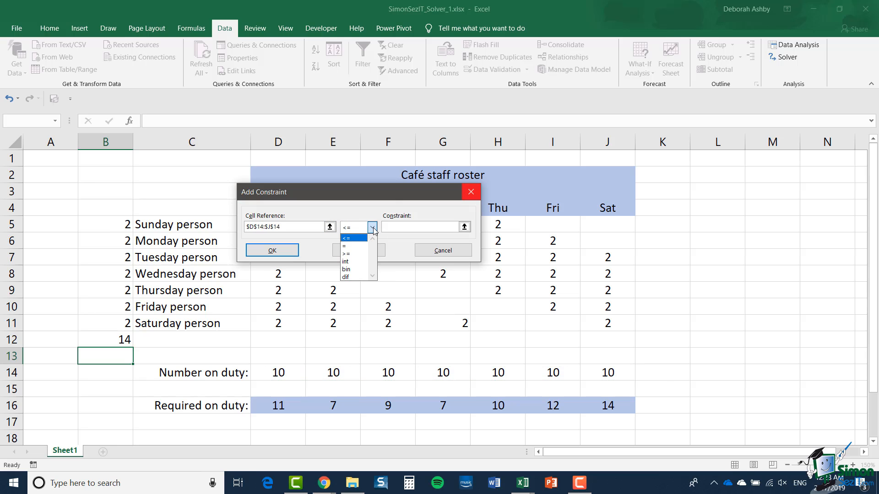
{"action": "left_click", "coordinate": [355, 254]}
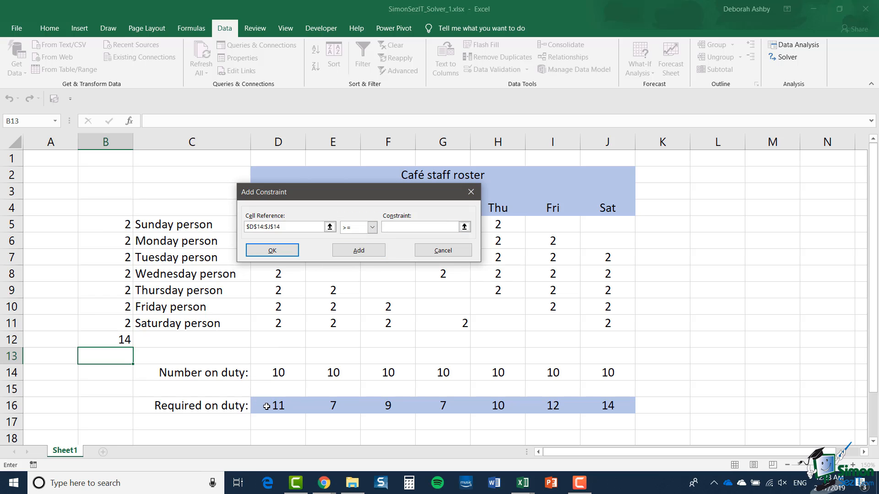
{"action": "left_click_drag", "start_coordinate": [266, 407], "coordinate": [614, 410]}
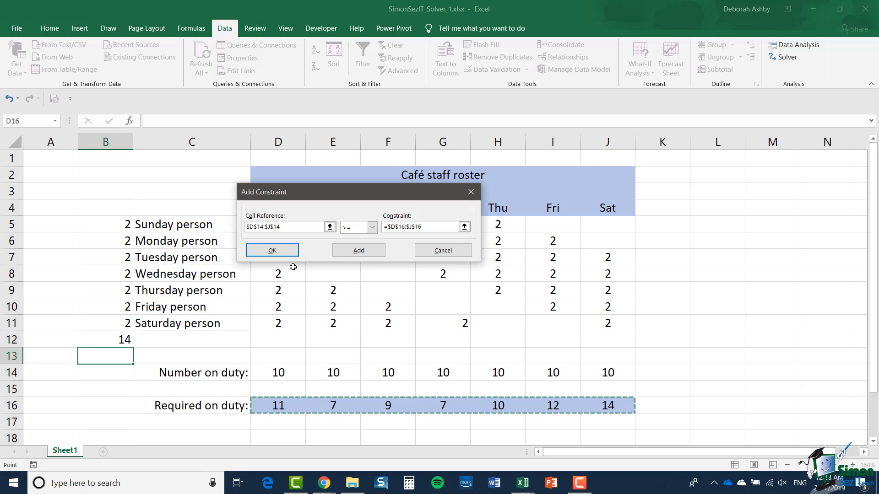
{"action": "left_click", "coordinate": [286, 252]}
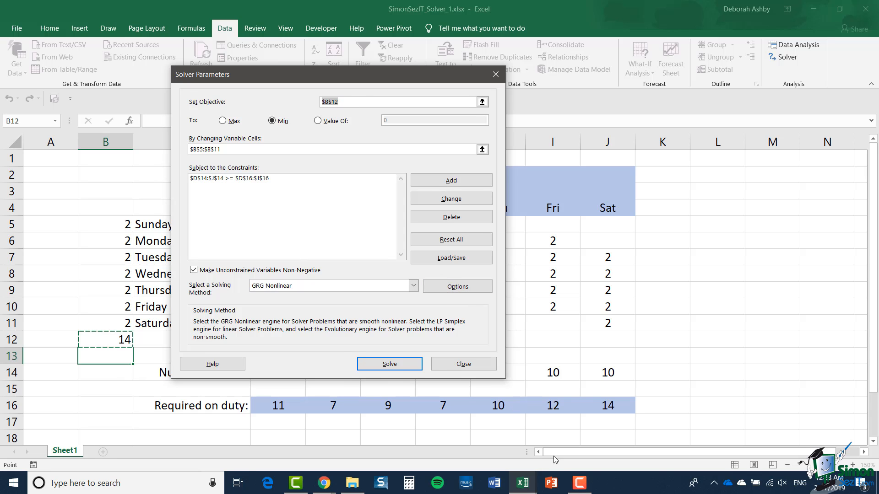
Add a second Solver constraint that restricts the staff counts in $B$5:$B$11 to integers (int).
{"action": "left_click", "coordinate": [416, 180]}
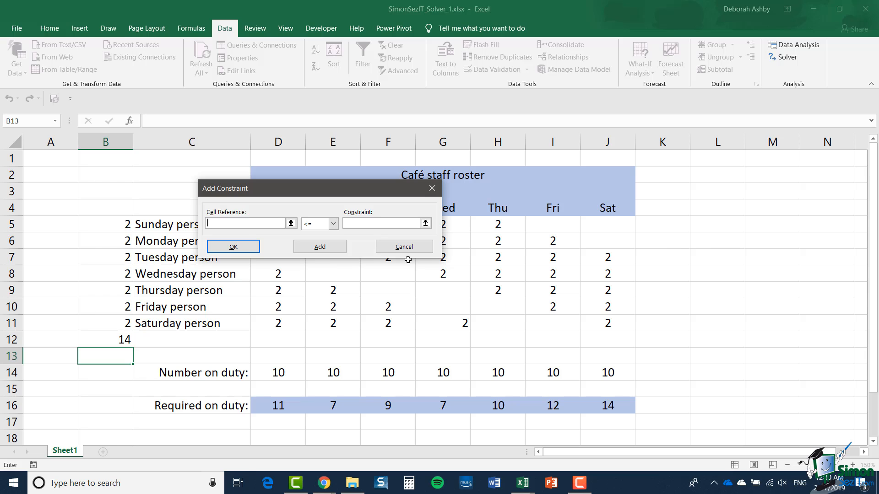
{"action": "left_click_drag", "start_coordinate": [101, 226], "coordinate": [97, 328]}
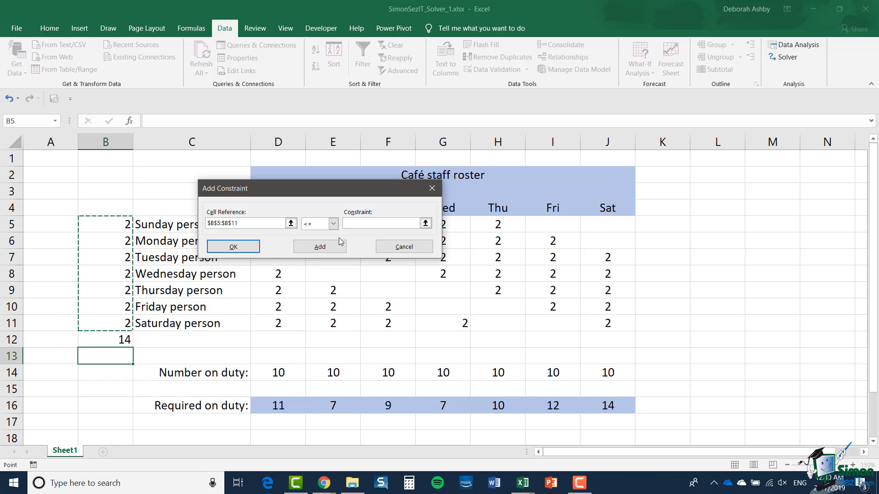
{"action": "left_click", "coordinate": [334, 224]}
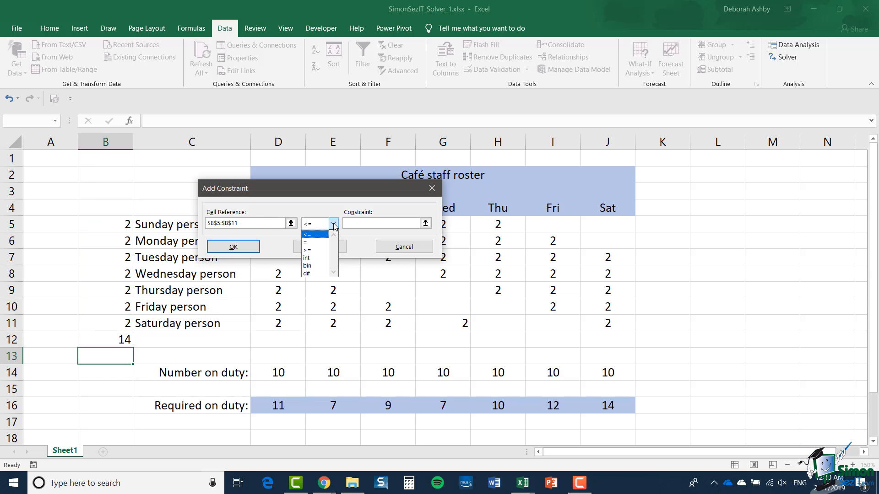
{"action": "left_click", "coordinate": [317, 258]}
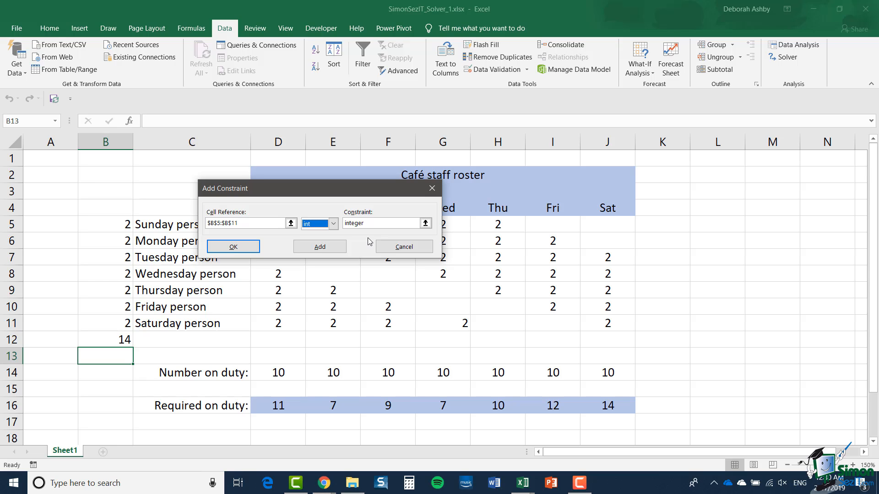
{"action": "left_click", "coordinate": [241, 248]}
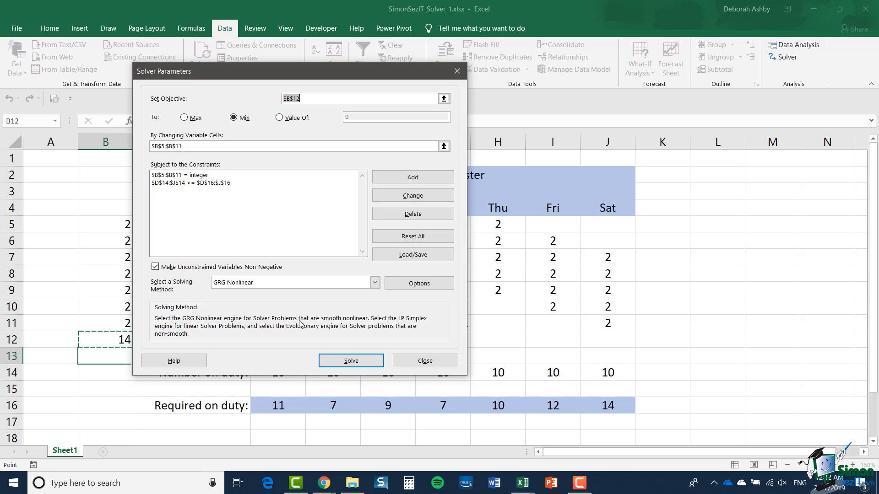
Run Solver with the GRG Nonlinear solving method and keep the Solver solution.
{"action": "left_click", "coordinate": [375, 283]}
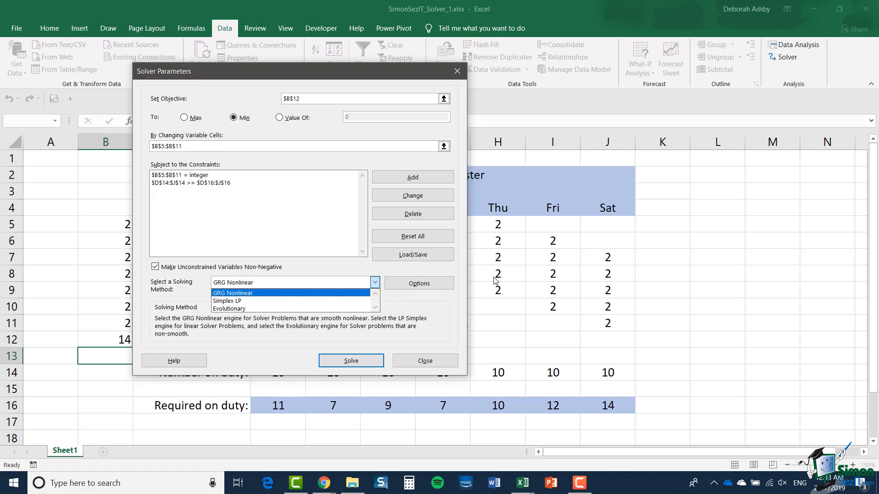
{"action": "left_click", "coordinate": [438, 315]}
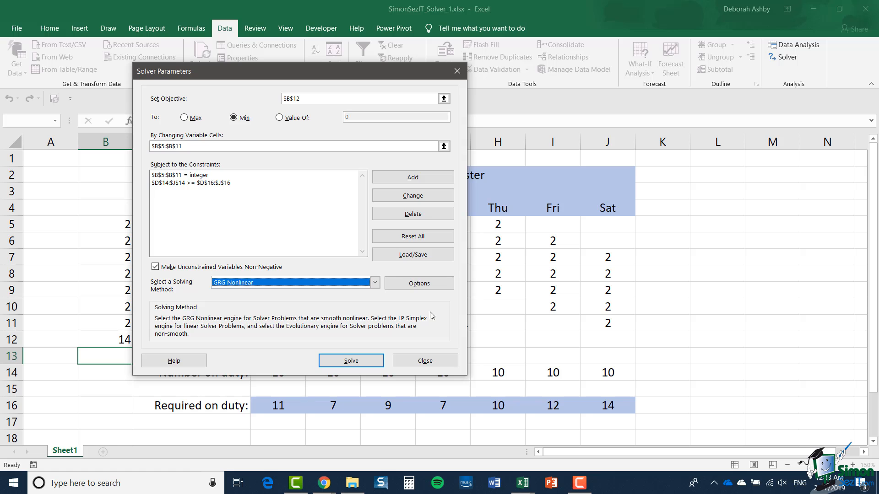
{"action": "left_click", "coordinate": [351, 362]}
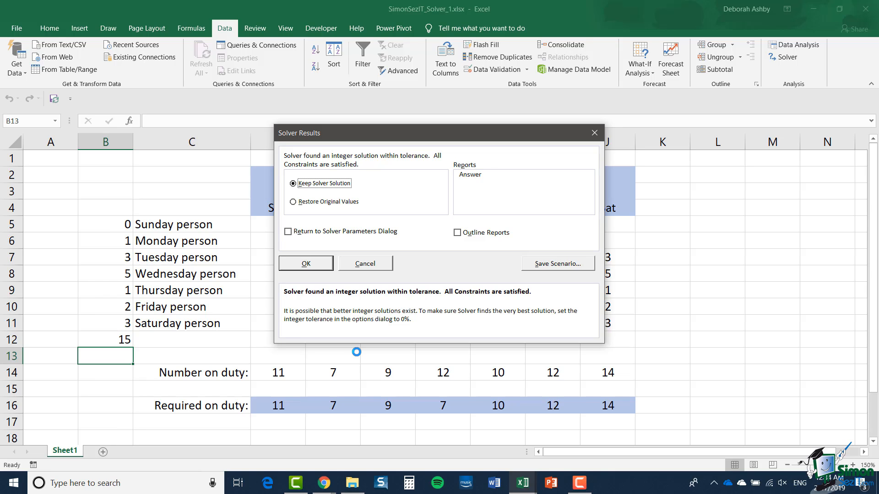
{"action": "left_click", "coordinate": [312, 269]}
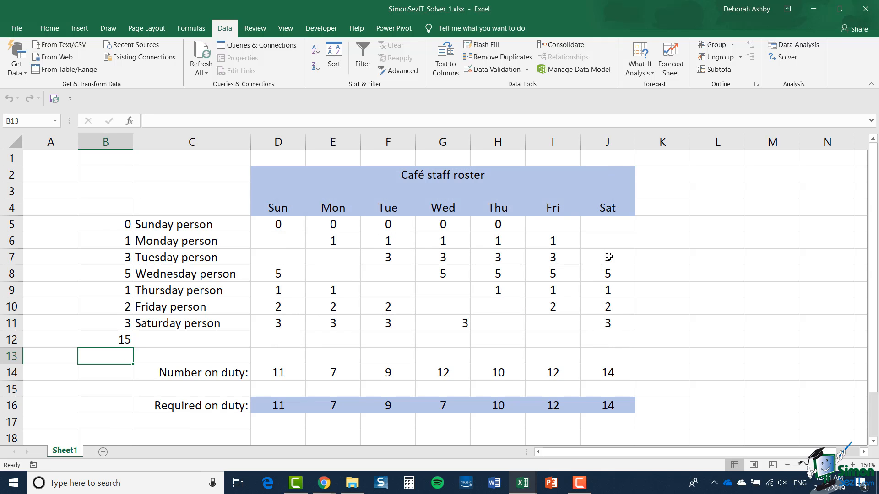